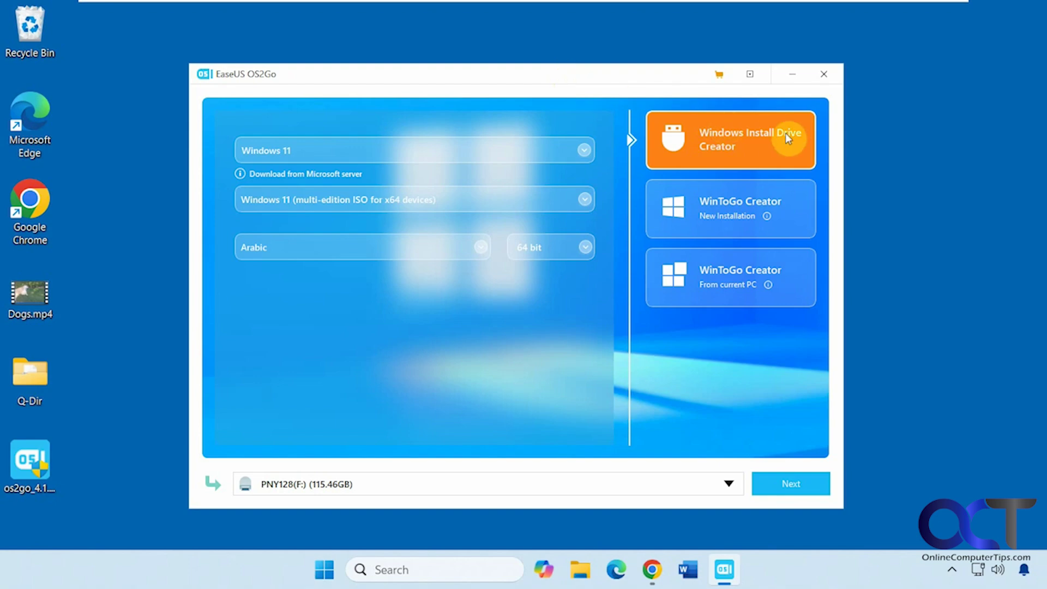
Step: Choose the WinToGo Creator (New installation) mode with the PNY128 (F:) drive as target
click(746, 144)
Step: Leave the 64 bit architecture unchanged and switch to cloning Windows 11 Home (39.08GB used) from this PC
click(714, 207)
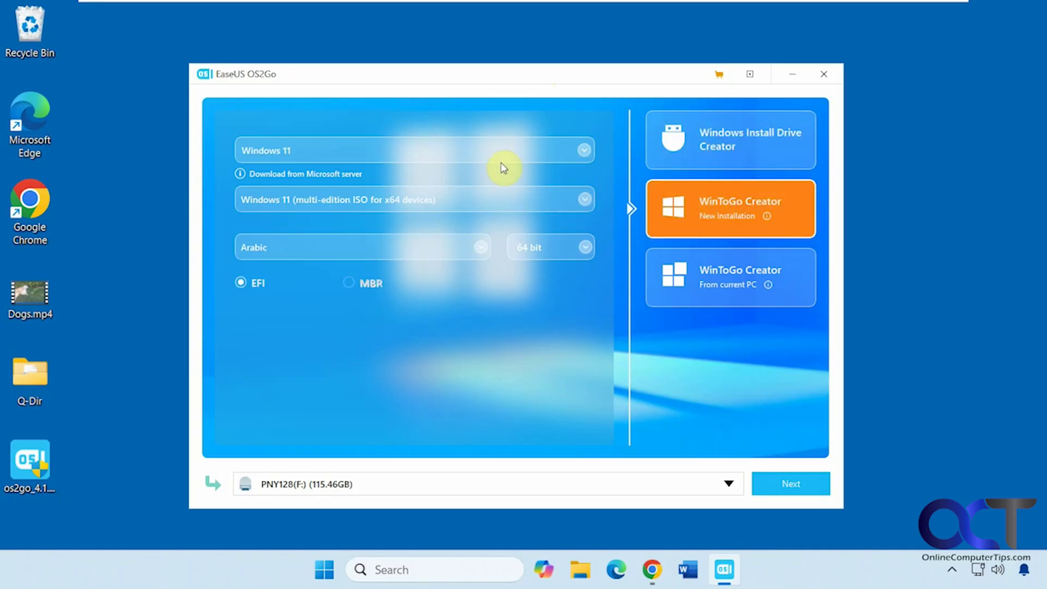
click(587, 249)
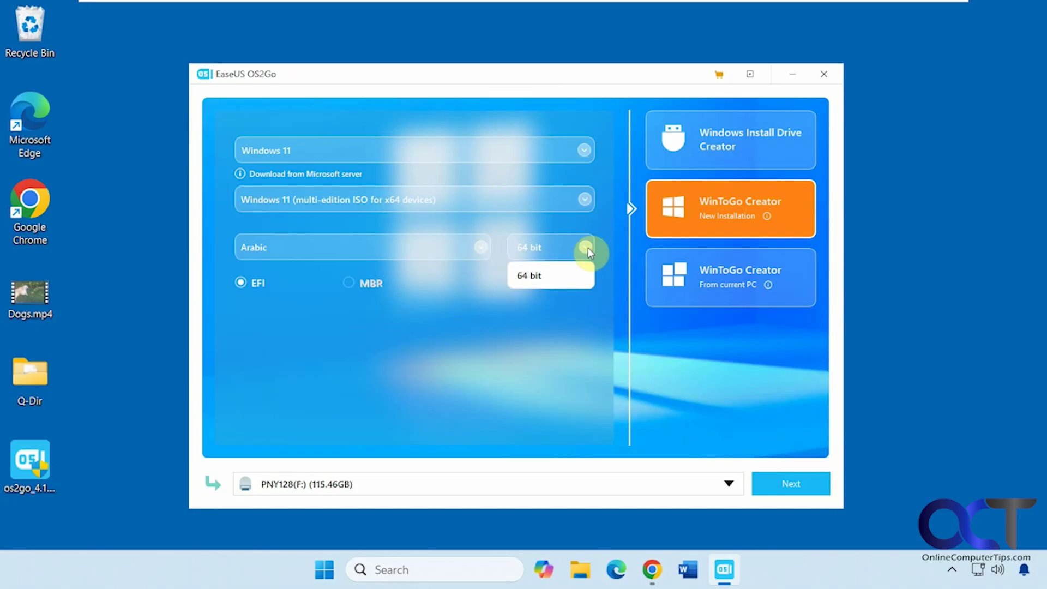
click(588, 250)
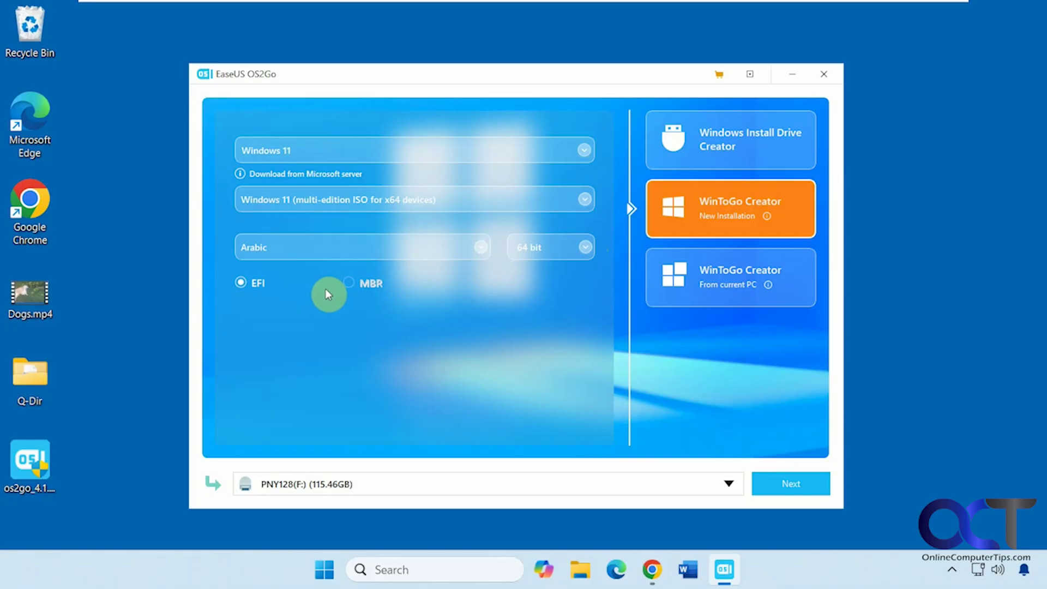
click(713, 276)
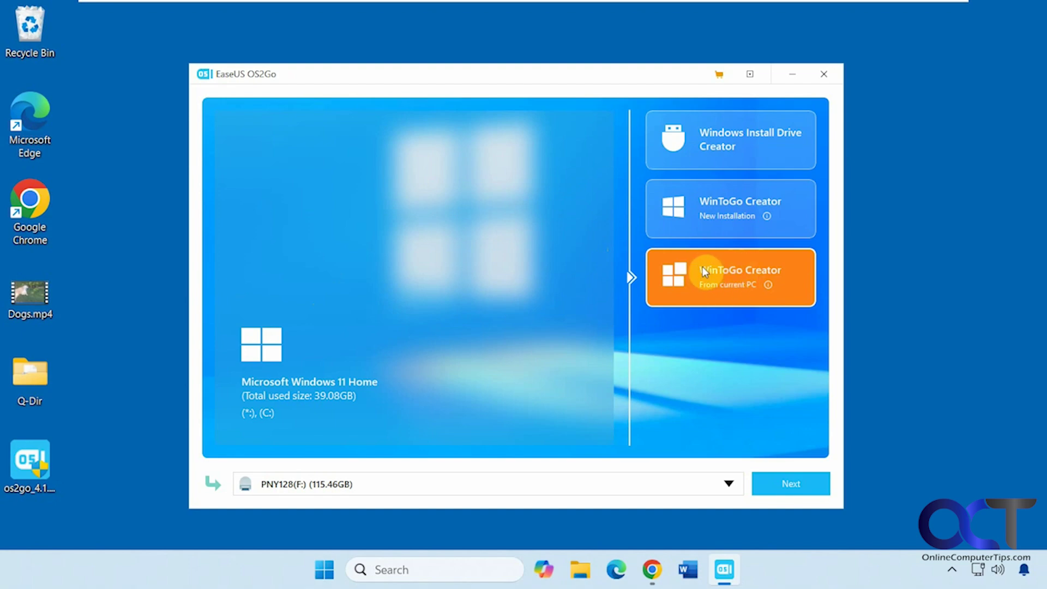
click(791, 487)
click(791, 484)
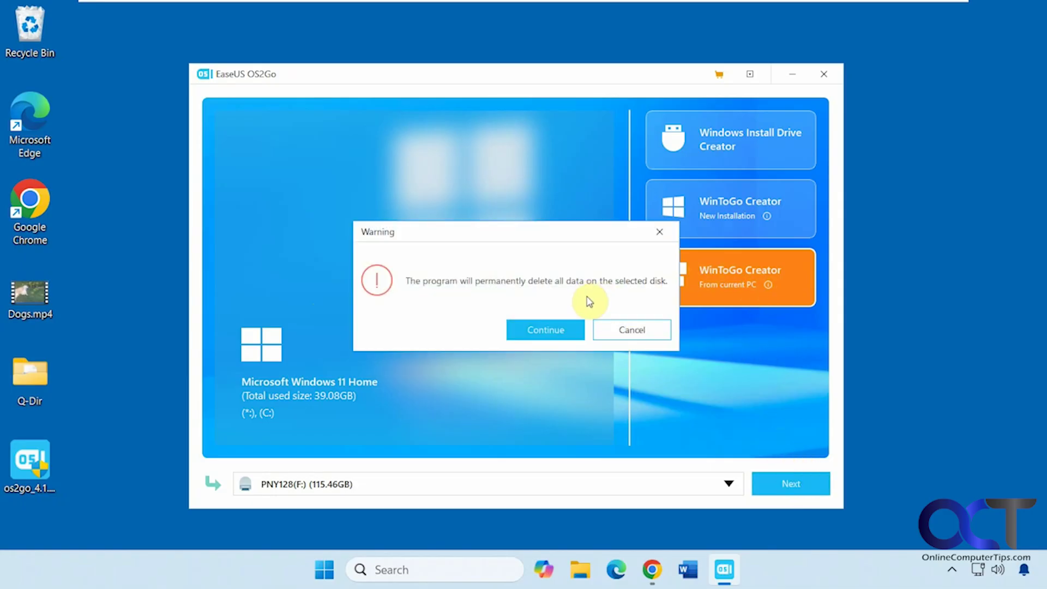
click(557, 328)
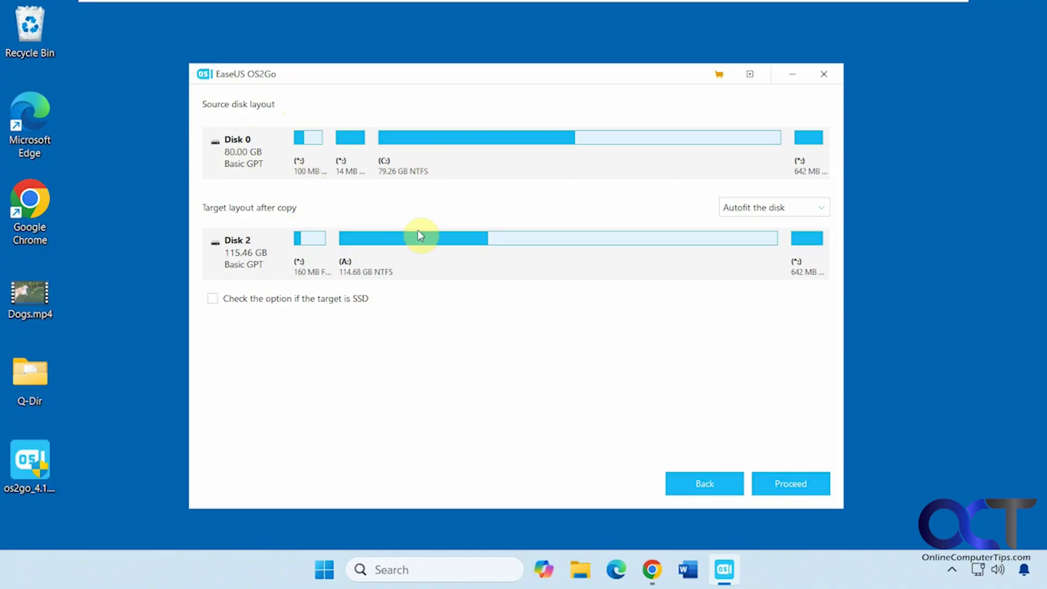
click(790, 484)
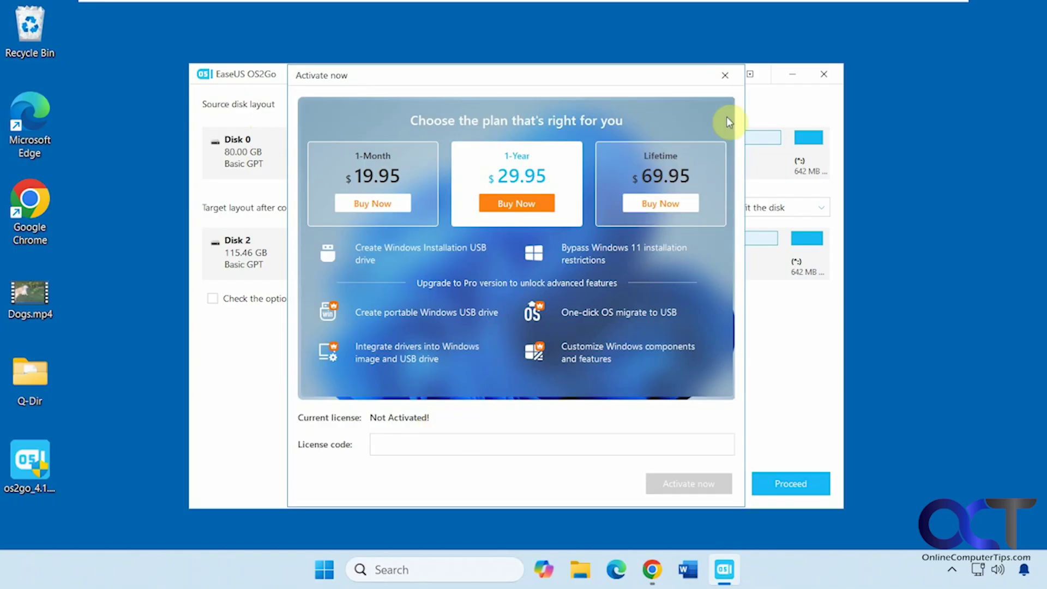
click(727, 77)
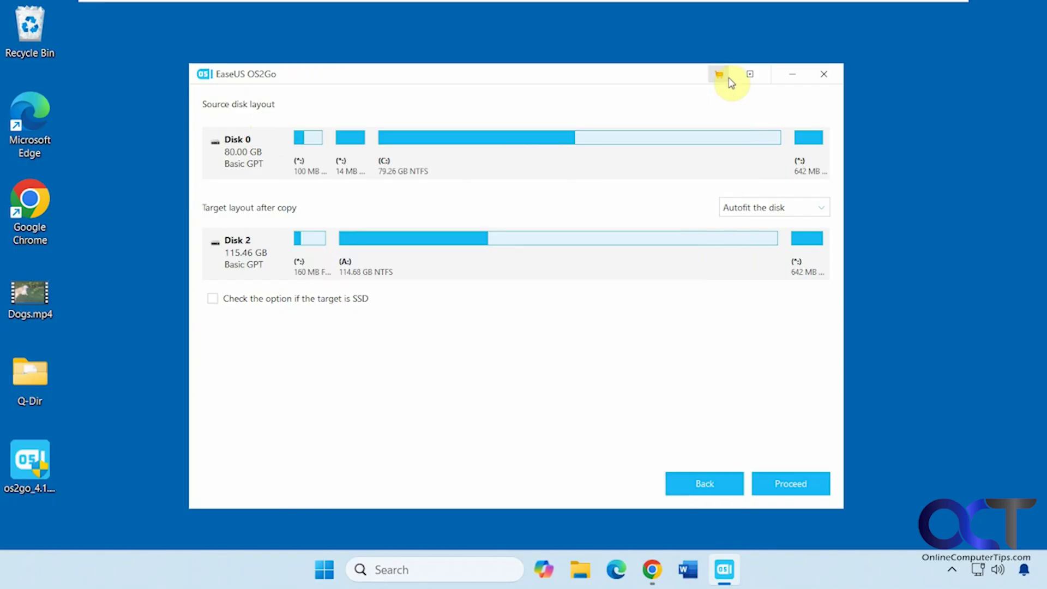
click(718, 484)
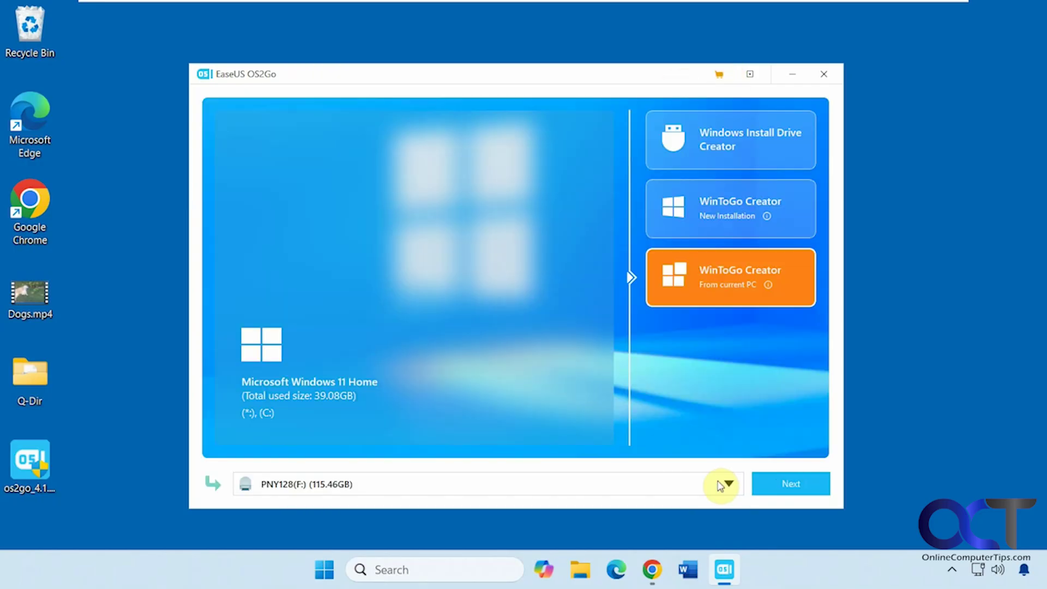
Step: Switch to Windows Install Drive Creator, keeping Windows 11 and the multi-edition ISO
click(733, 205)
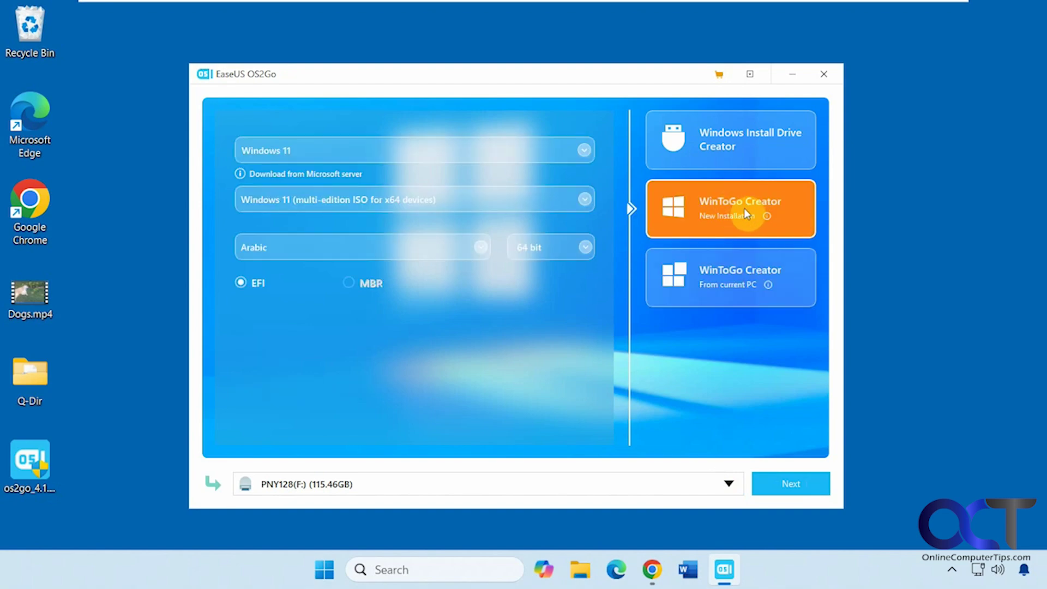
click(754, 140)
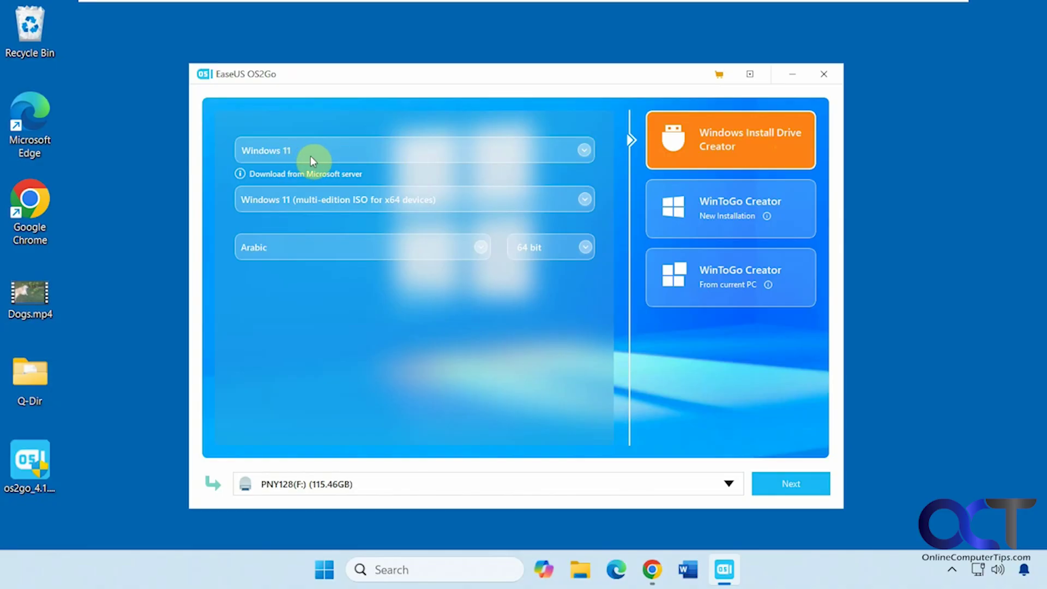
click(586, 153)
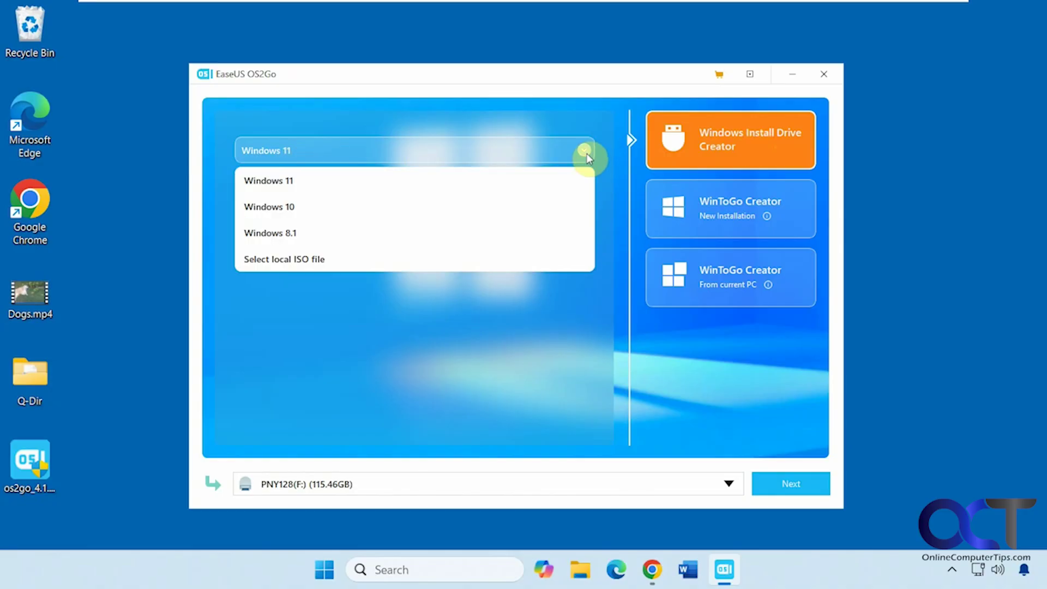
click(587, 155)
click(587, 154)
click(587, 154)
click(586, 152)
click(586, 153)
click(583, 201)
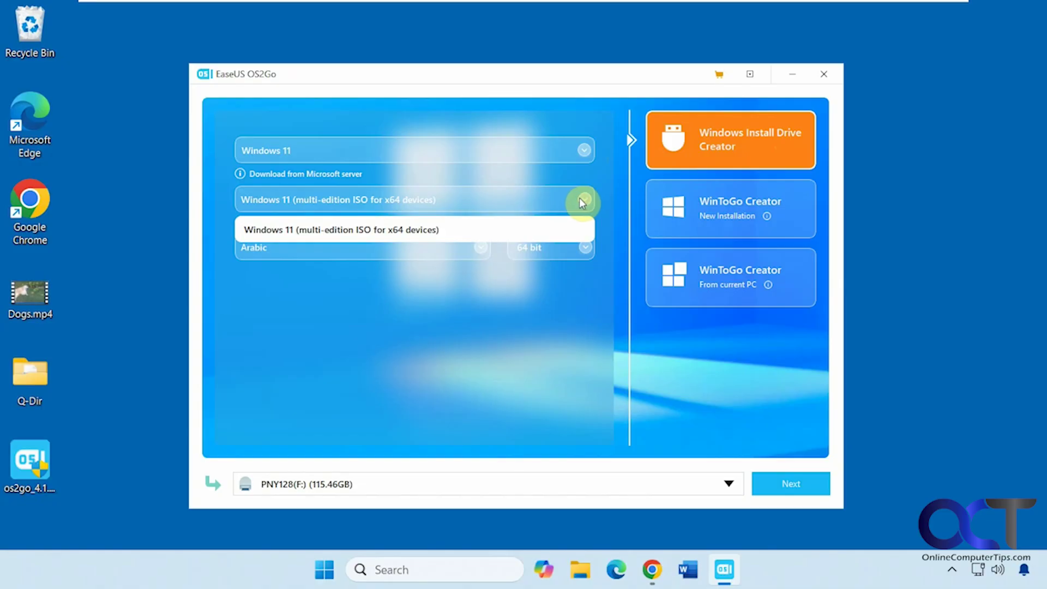
click(474, 342)
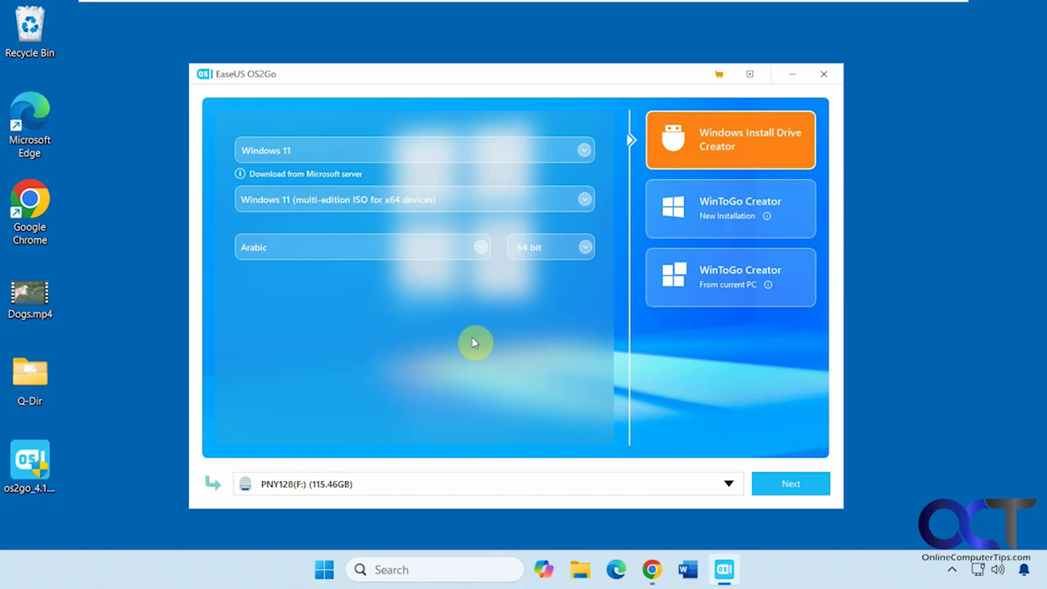
Step: Set the installation language to English (United States) and continue to the installation settings
click(478, 251)
scroll(425, 367, down, 1)
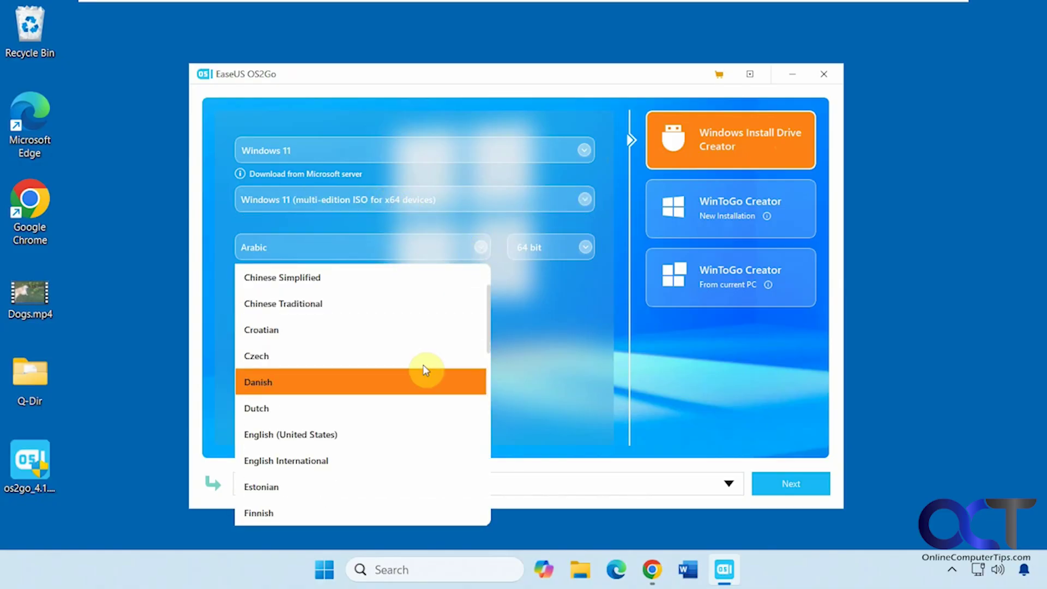
click(382, 429)
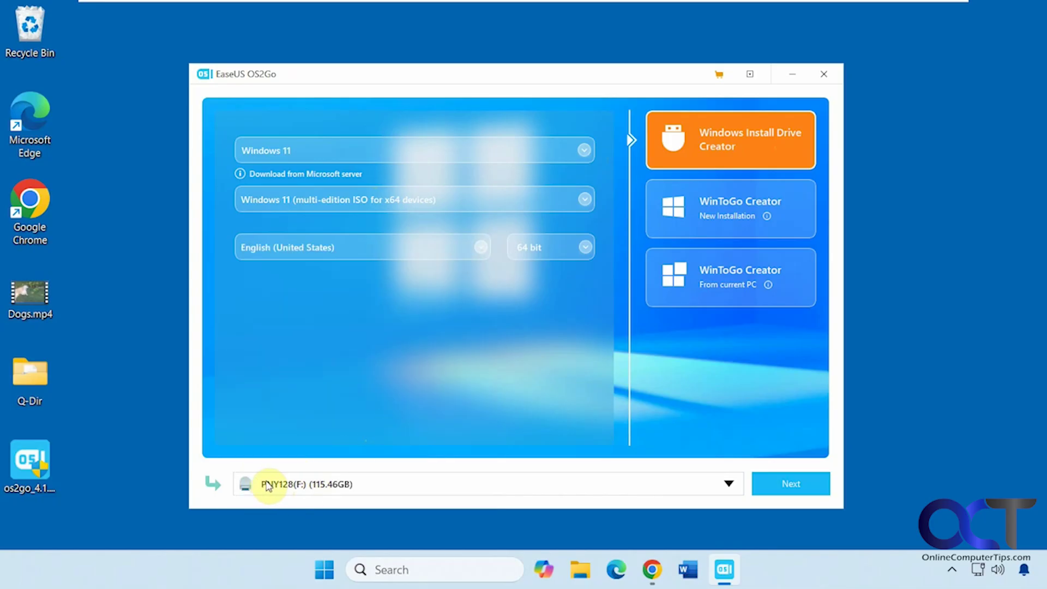
click(791, 483)
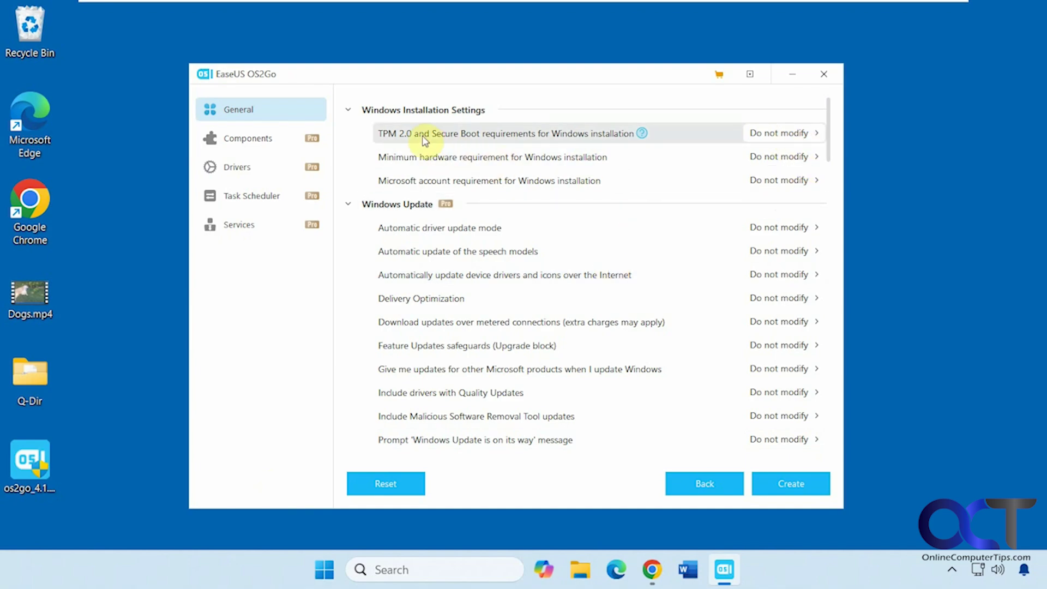
click(765, 135)
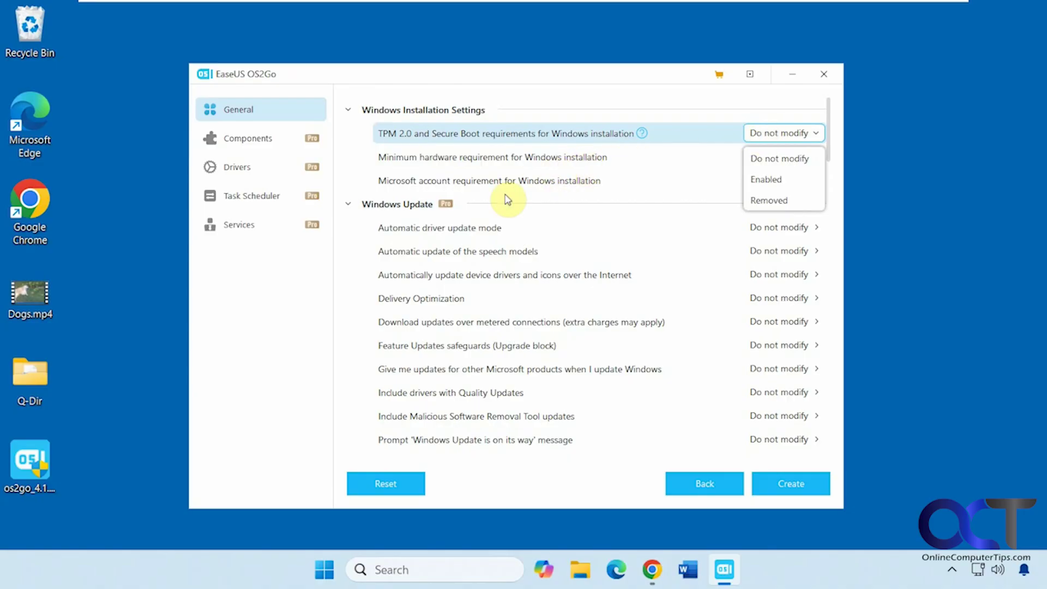
click(757, 158)
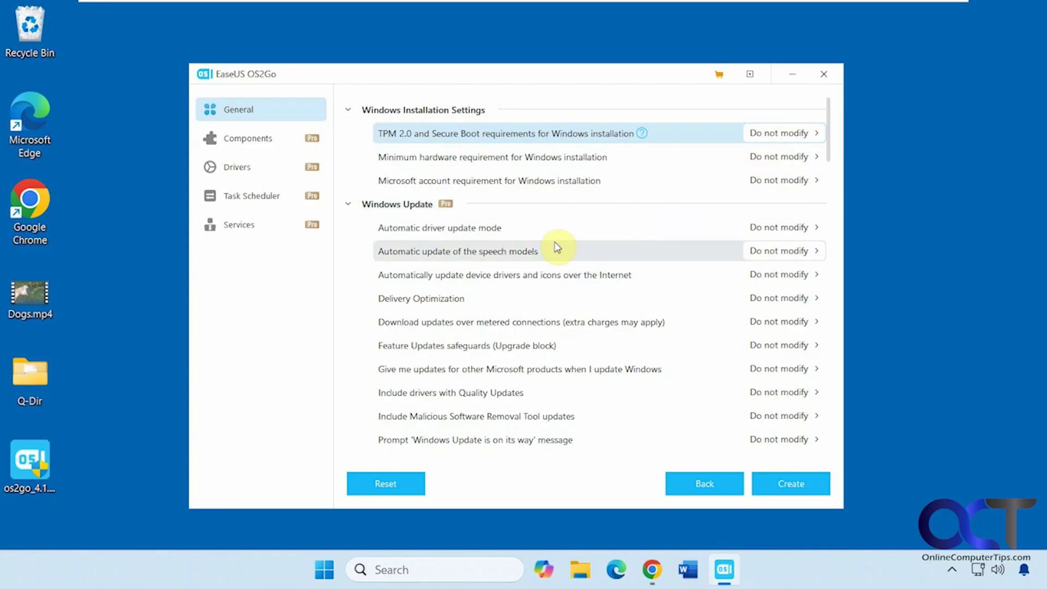
scroll(604, 292, down, 1)
scroll(604, 292, down, 1)
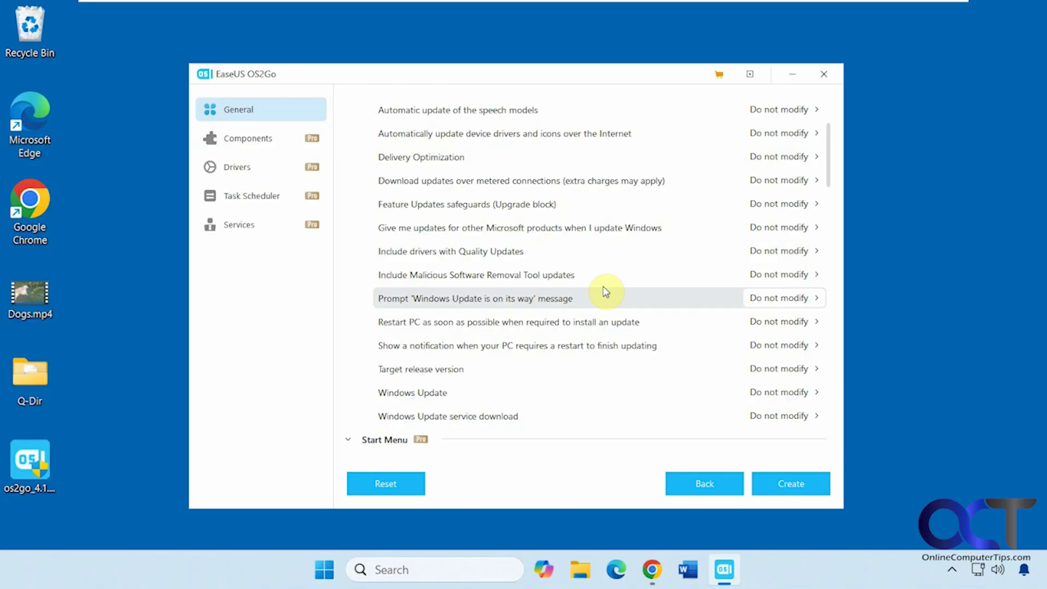
scroll(605, 292, down, 1)
scroll(604, 292, down, 2)
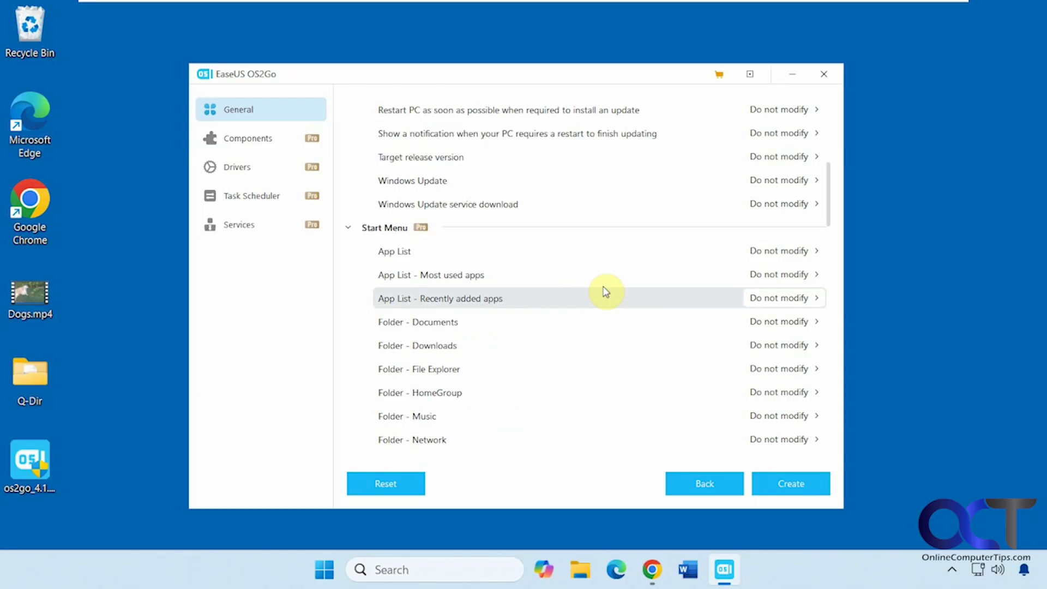
scroll(604, 292, down, 5)
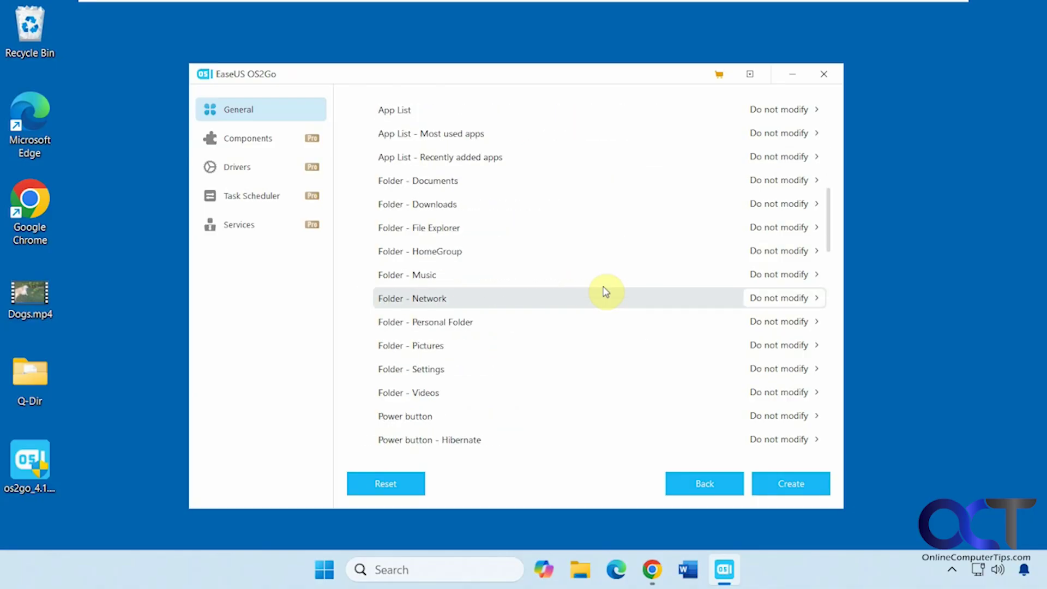
scroll(605, 292, down, 3)
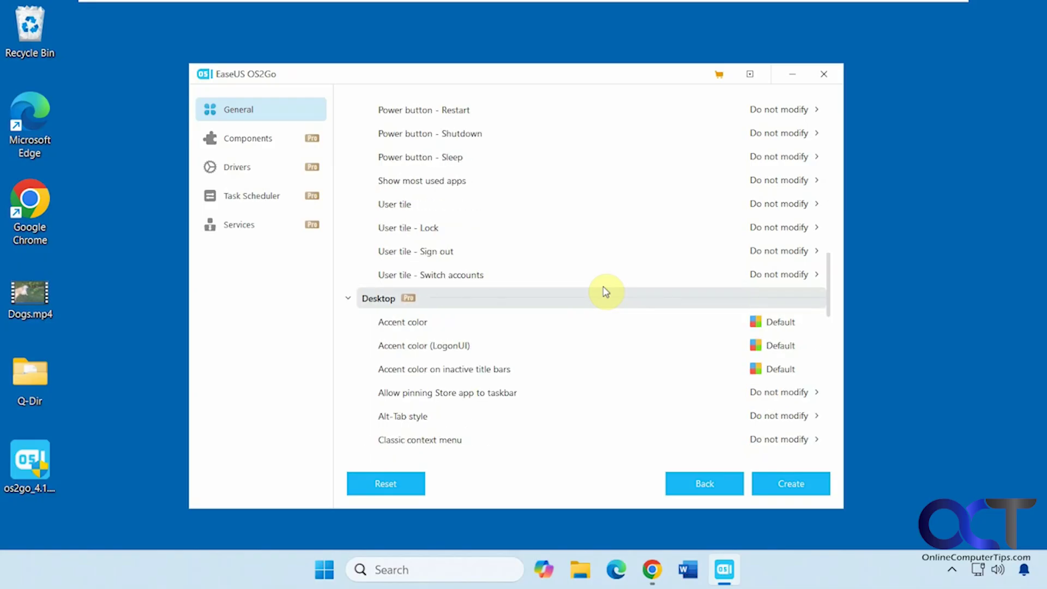
scroll(605, 292, down, 1)
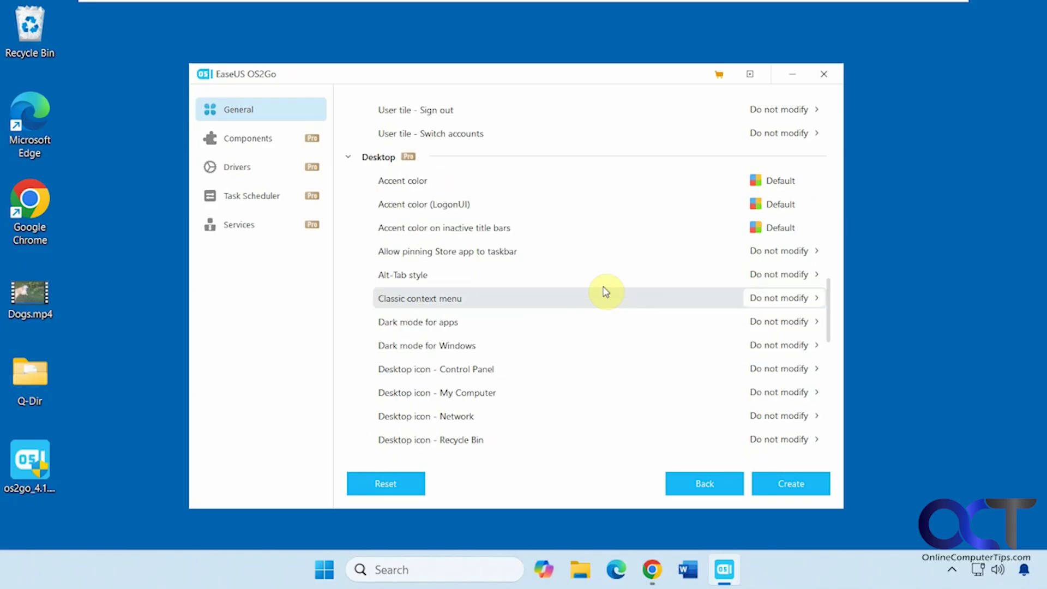
scroll(605, 292, down, 2)
scroll(606, 292, down, 3)
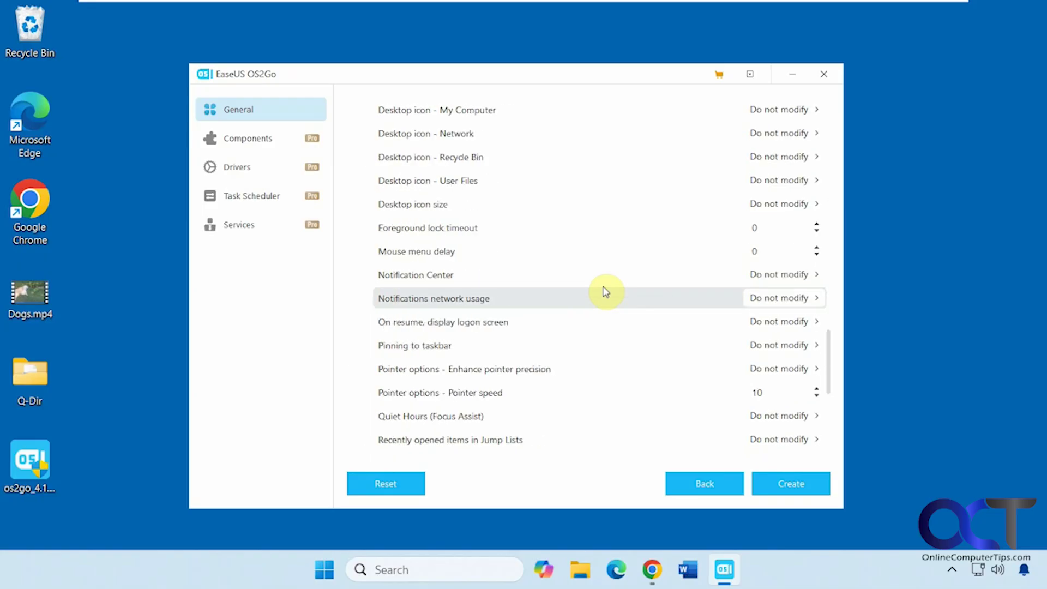
scroll(606, 292, down, 2)
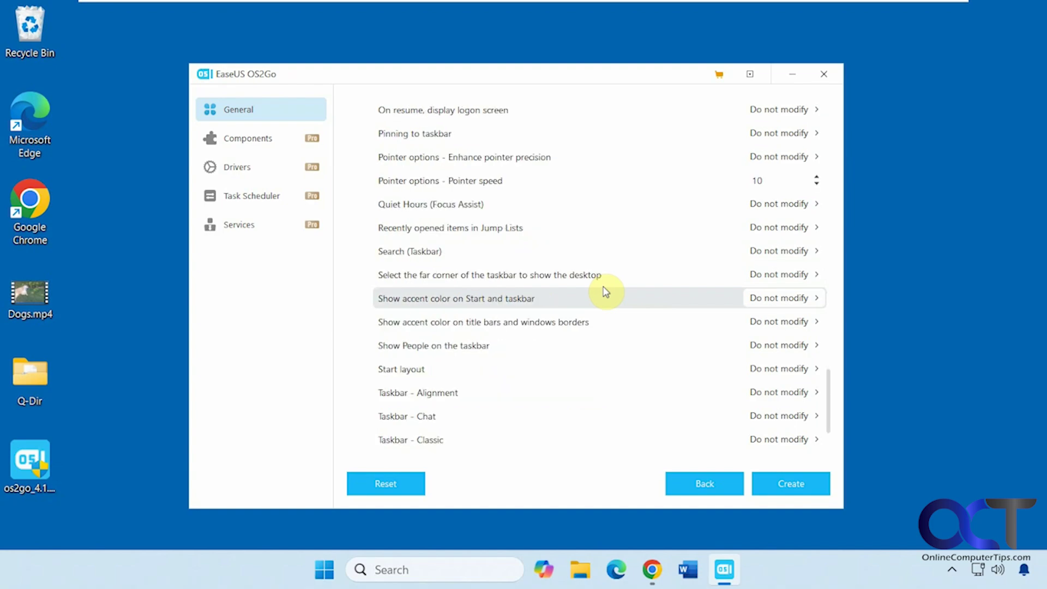
scroll(605, 292, down, 2)
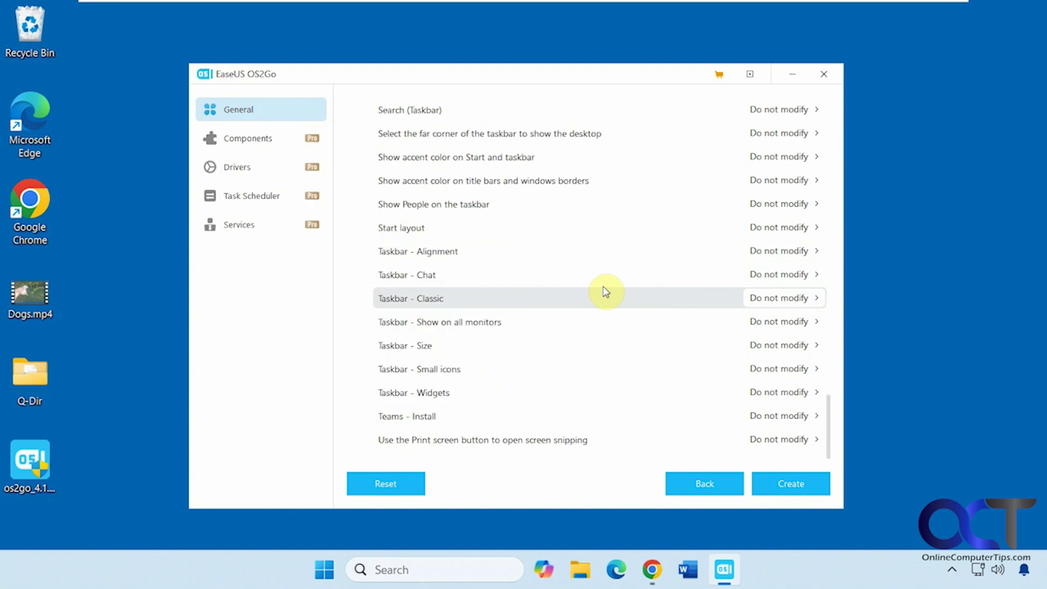
Step: Review the Components app list, leaving Feedback Hub at Do not modify
click(268, 140)
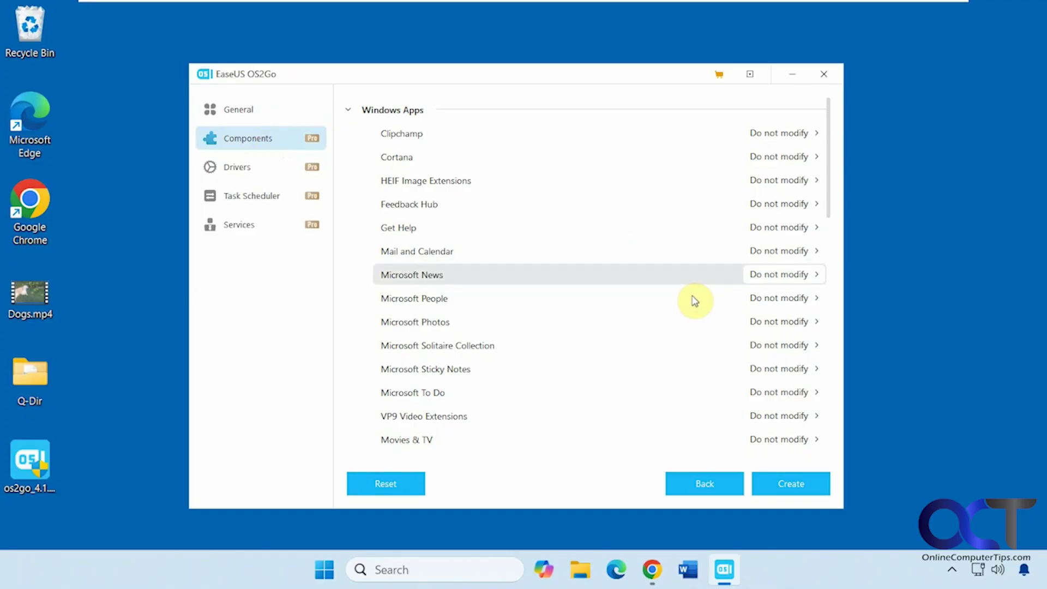
click(789, 206)
click(788, 206)
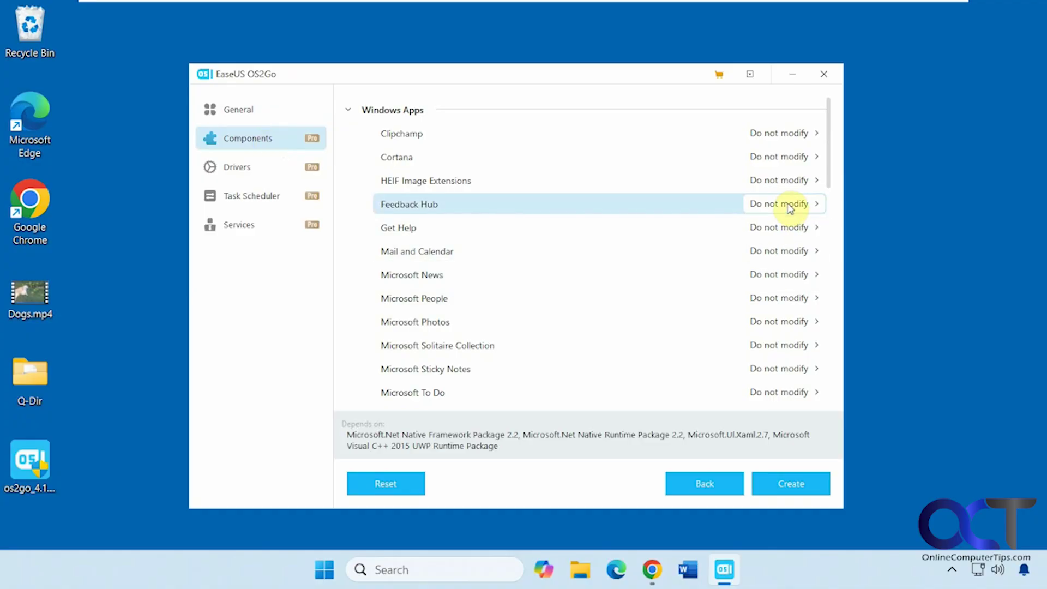
scroll(649, 266, down, 9)
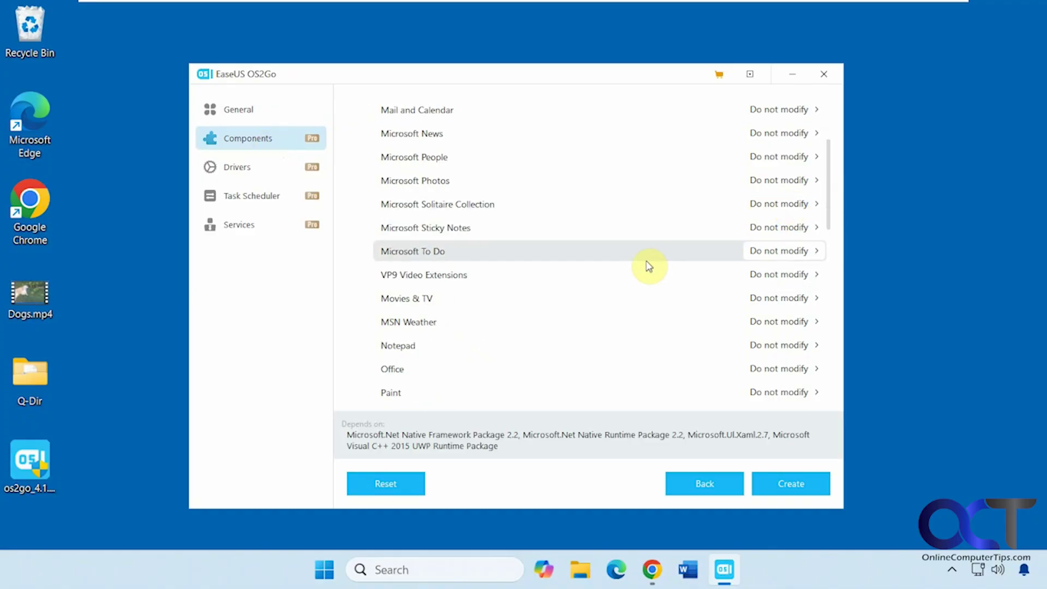
scroll(648, 267, down, 2)
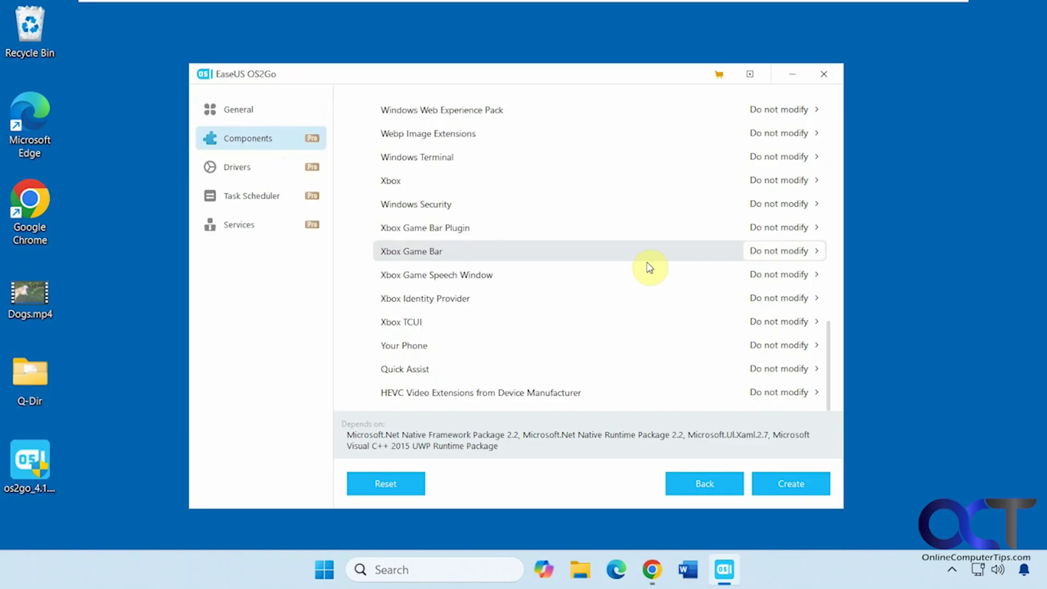
Step: View the Drivers page without adding any drivers
click(240, 169)
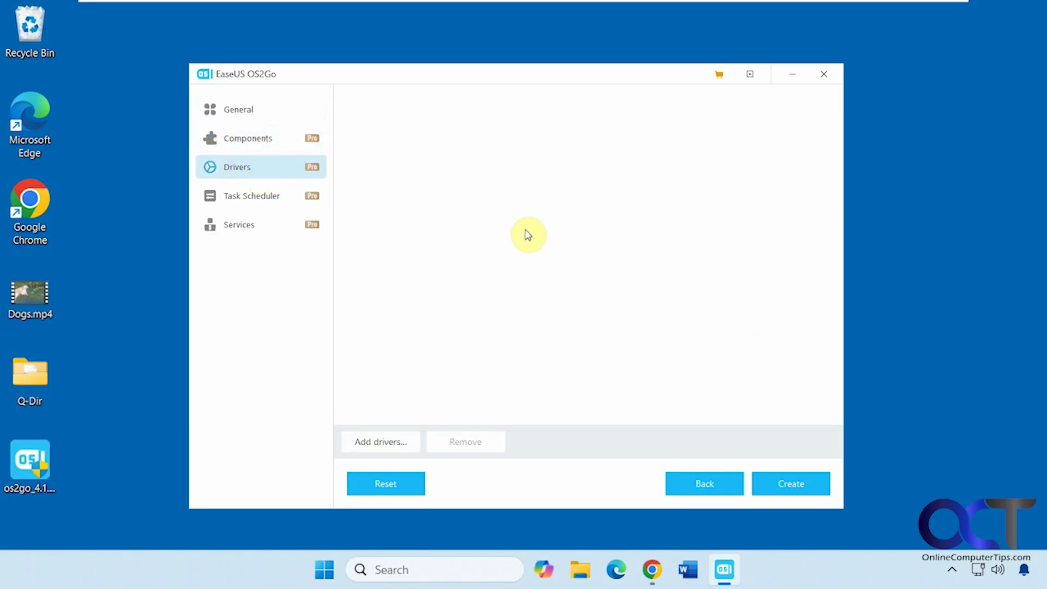
click(401, 441)
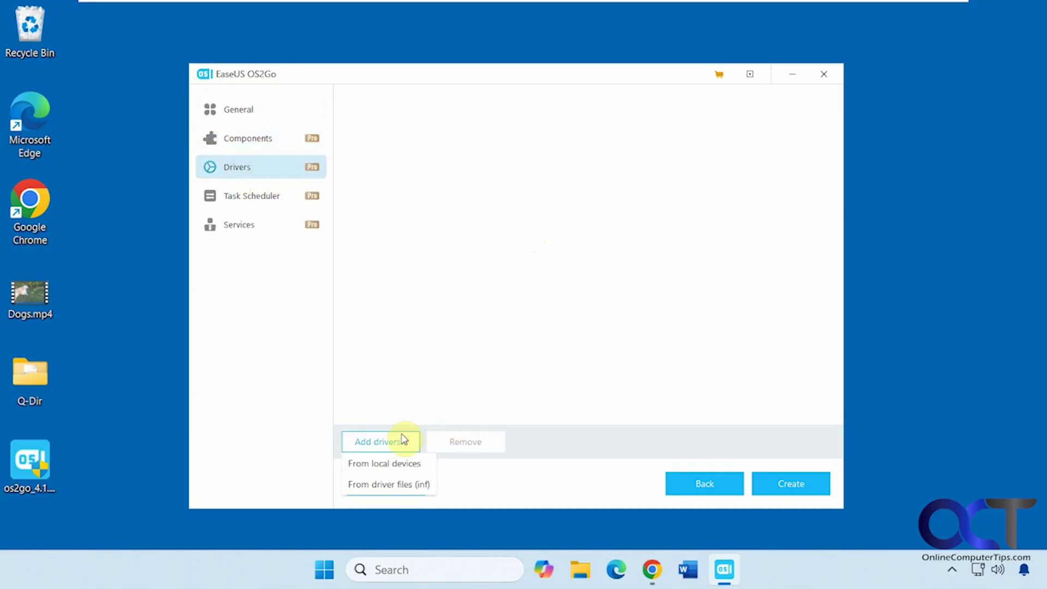
click(395, 482)
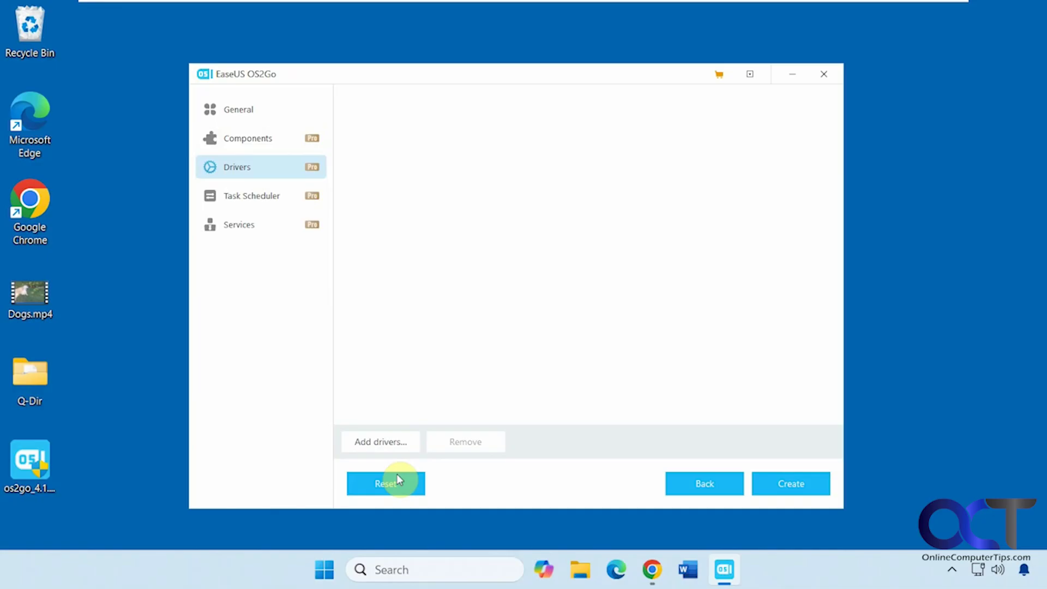
Step: Scroll through the Task Scheduler task list
click(285, 202)
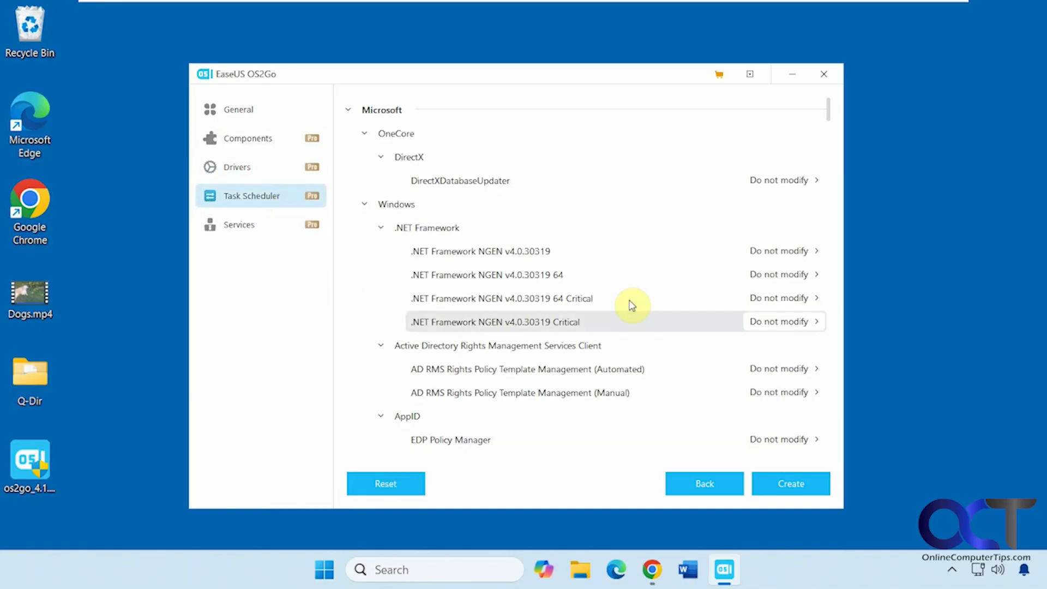
scroll(711, 325, down, 5)
scroll(711, 327, down, 5)
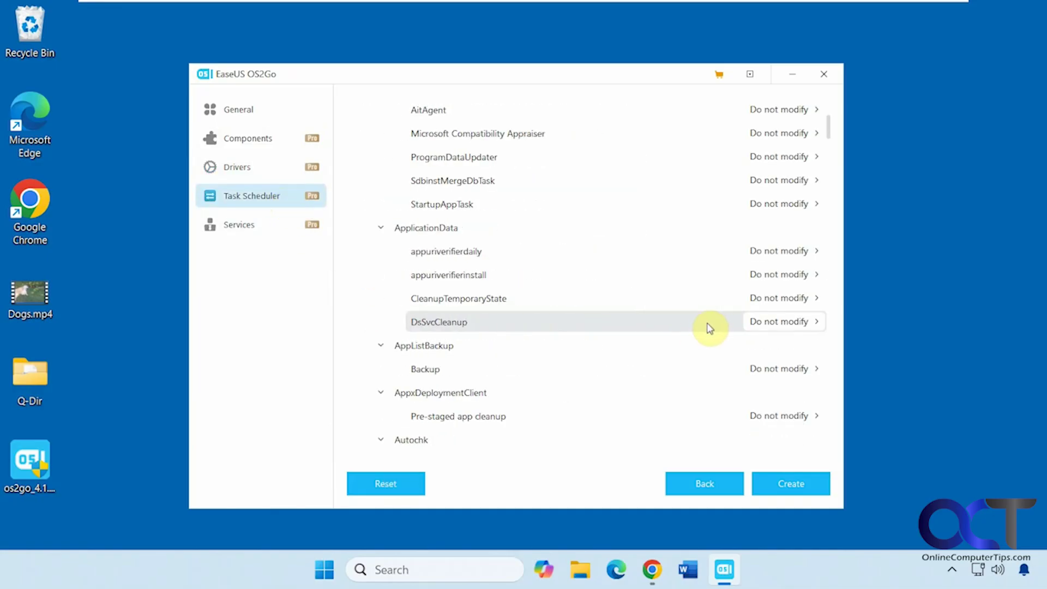
scroll(708, 327, down, 3)
Step: Glance at the Services list, then return to General settings scrolled back to the top
click(269, 226)
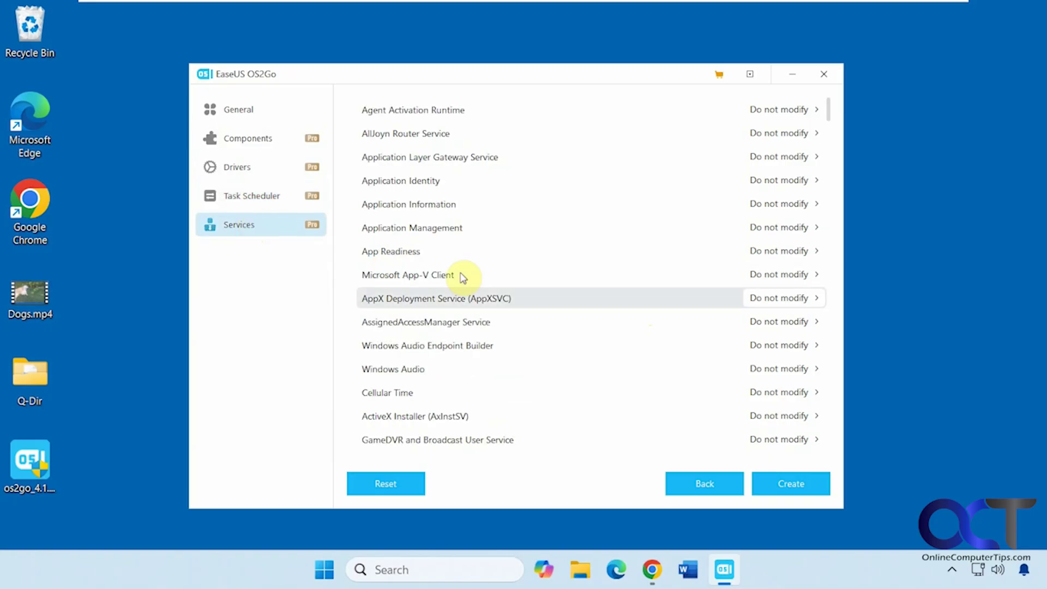
scroll(620, 307, down, 4)
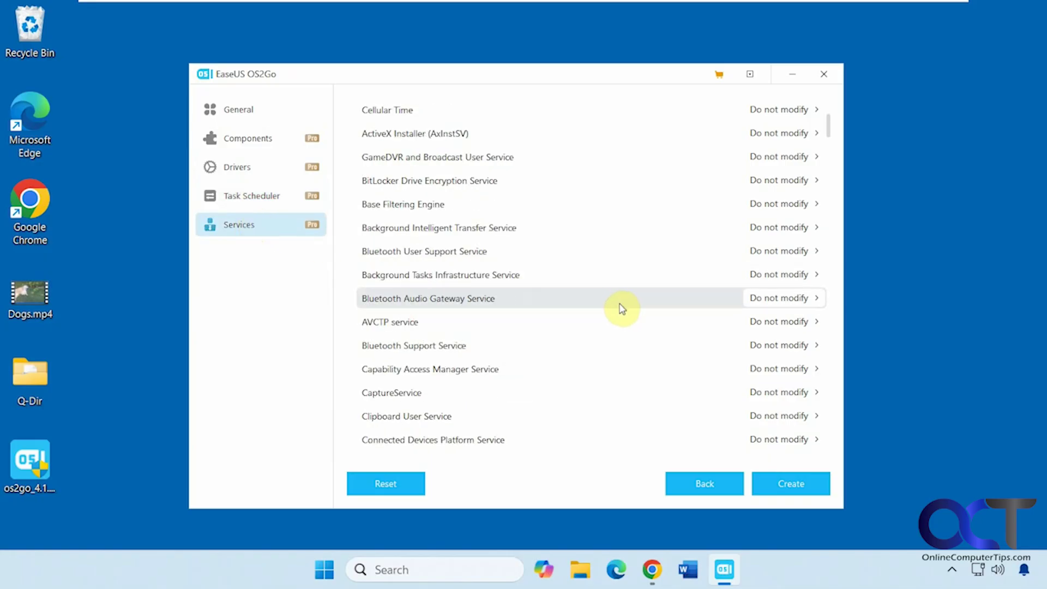
scroll(625, 309, up, 4)
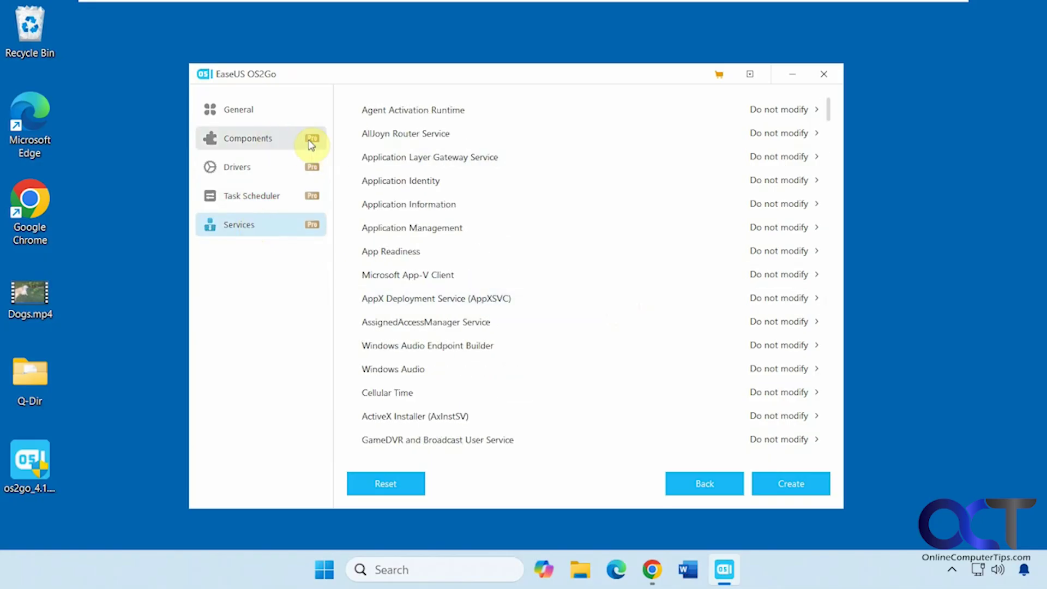
click(254, 115)
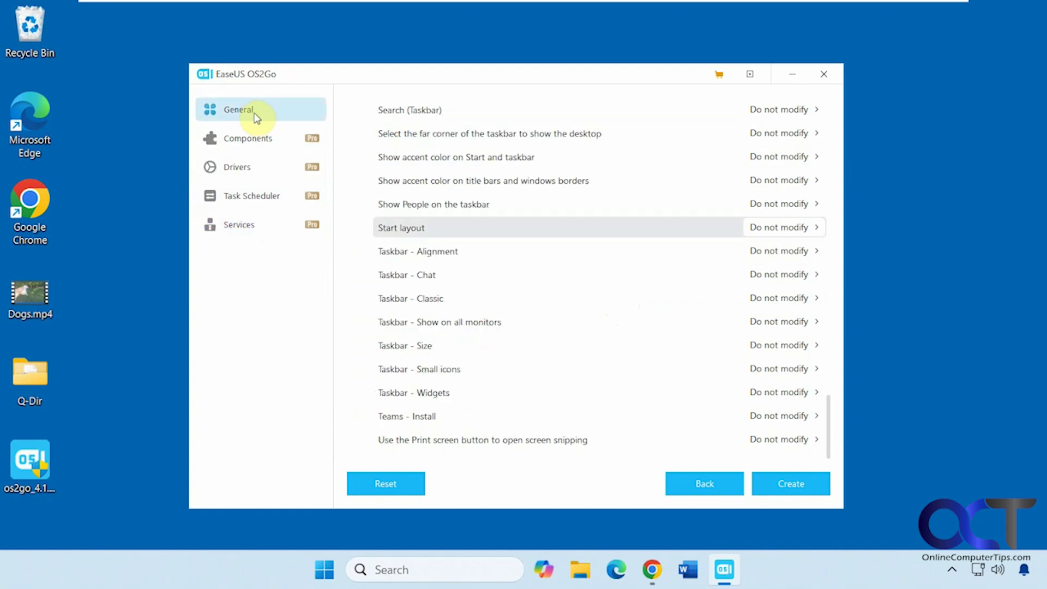
scroll(806, 285, up, 10)
scroll(743, 297, up, 10)
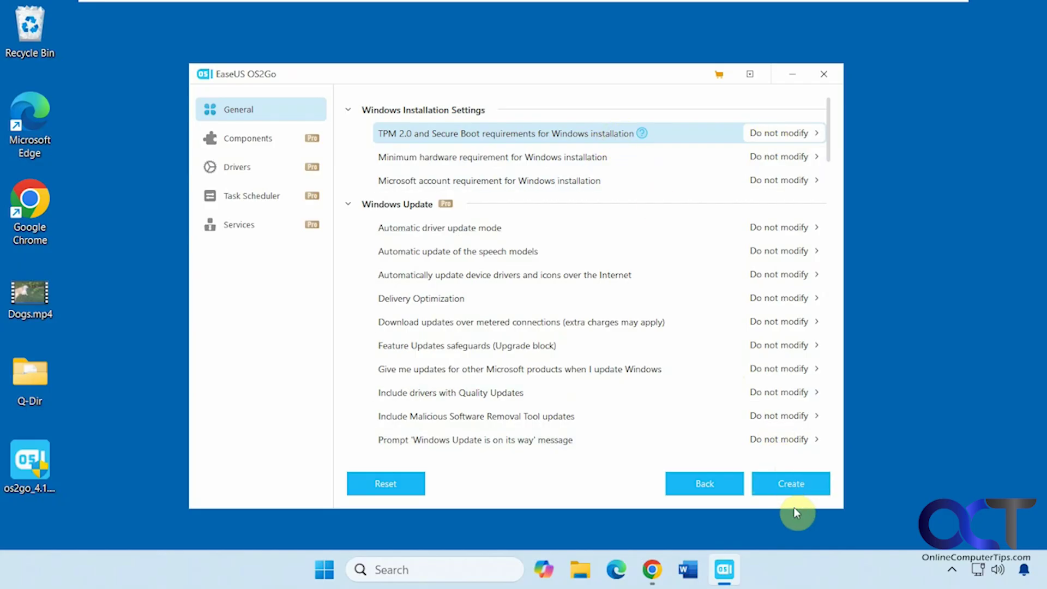
Step: Create the Windows 11 install USB, accept erasing the disk, and let it reach 100%
click(794, 484)
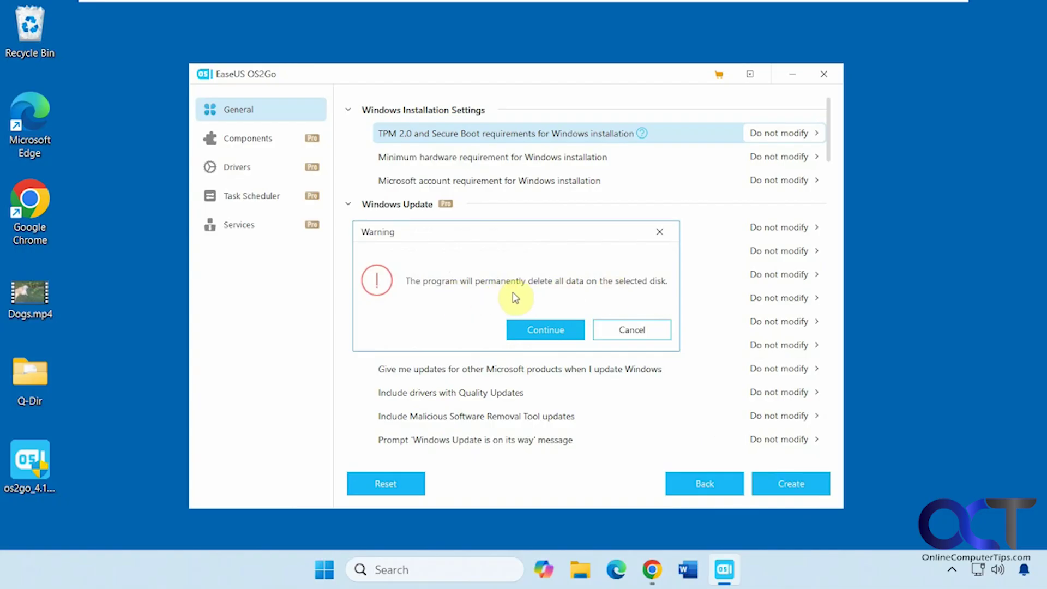
click(546, 330)
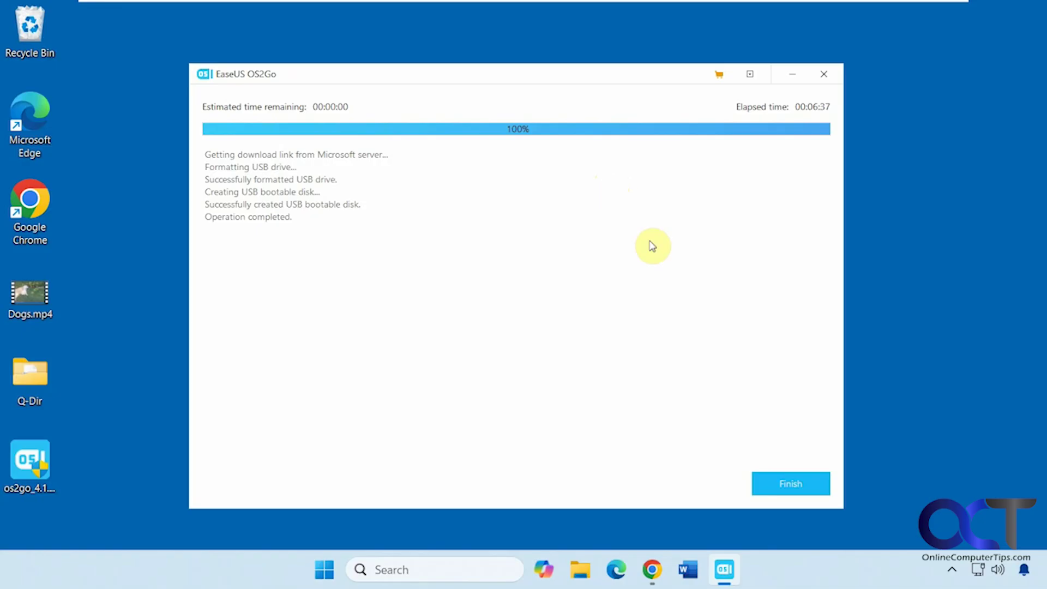
Step: Finish in OS2Go and open File Explorer's This PC showing WindowsOS (F:)
click(788, 483)
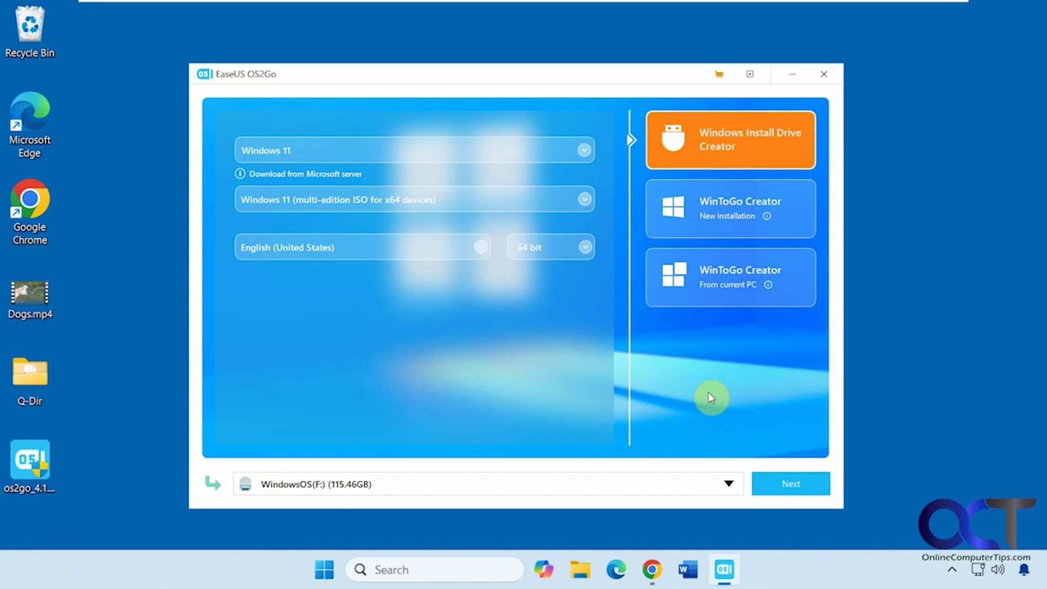
click(580, 569)
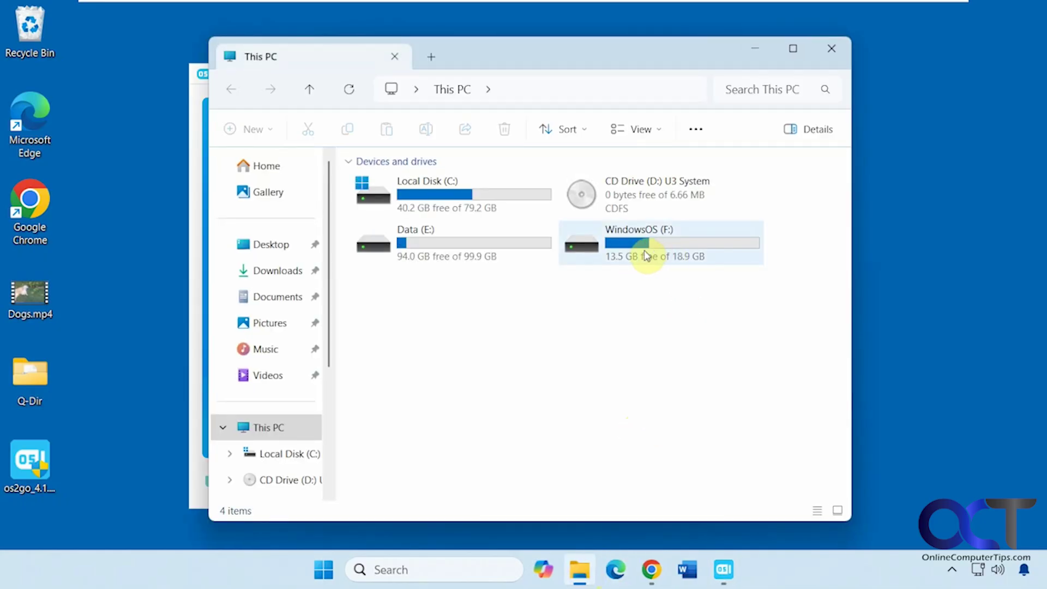
Step: Open the WindowsOS (F:) drive and select setup.exe among its files
mouse_move(649, 257)
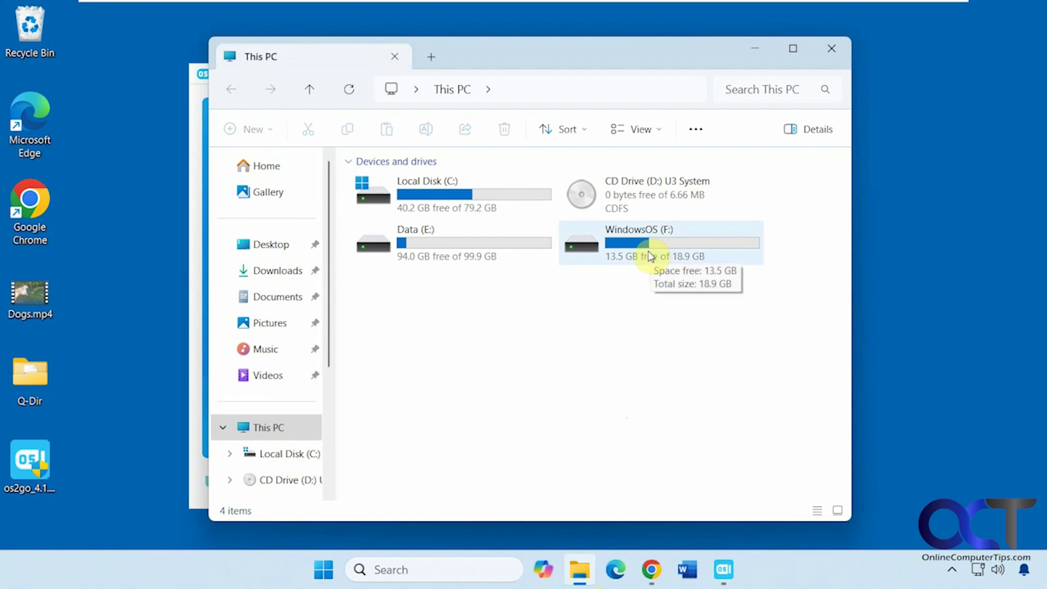
double_click(649, 257)
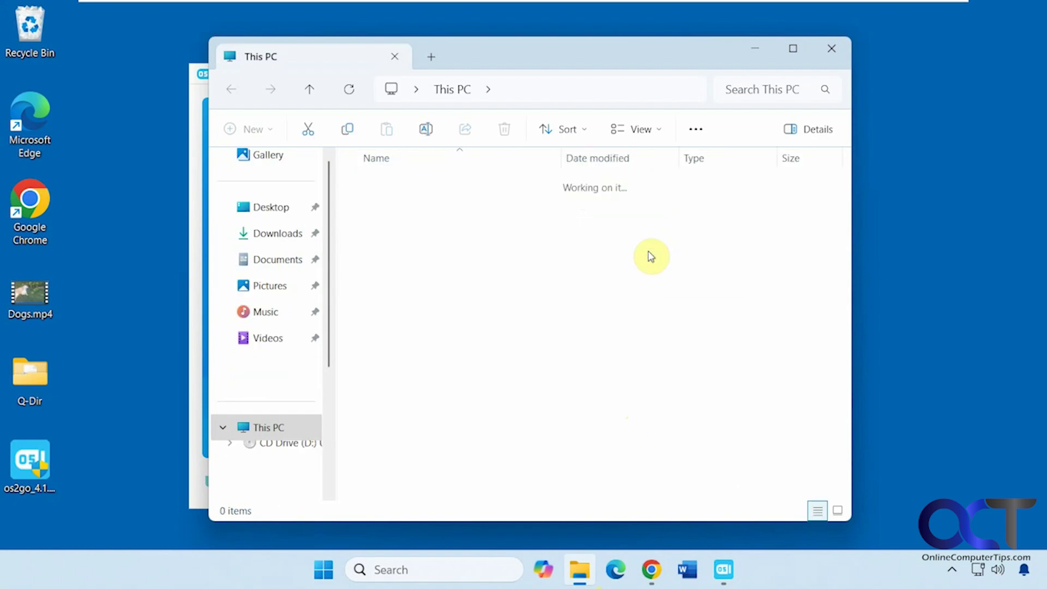
click(458, 354)
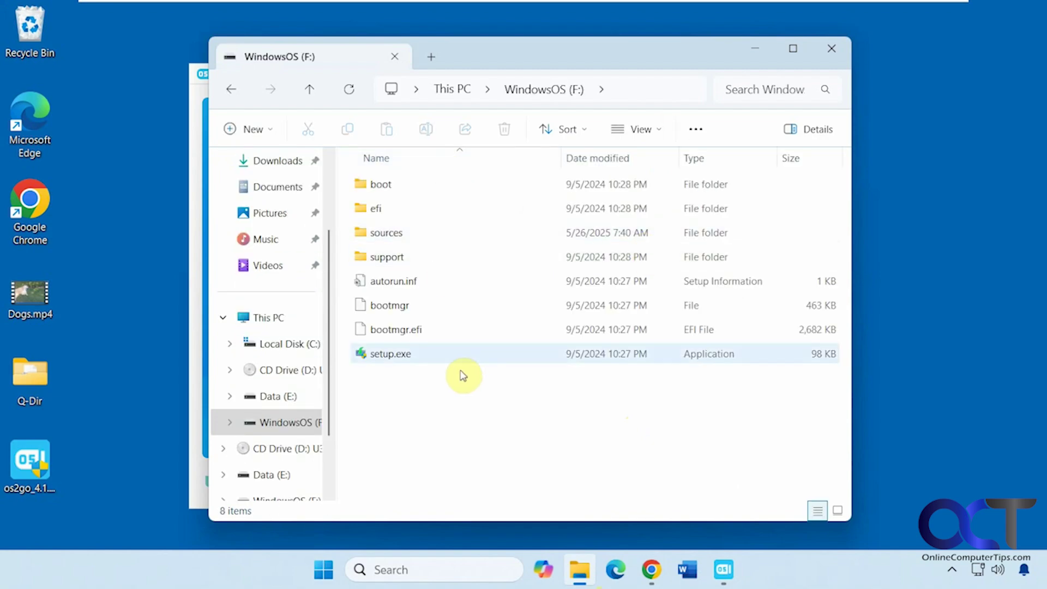